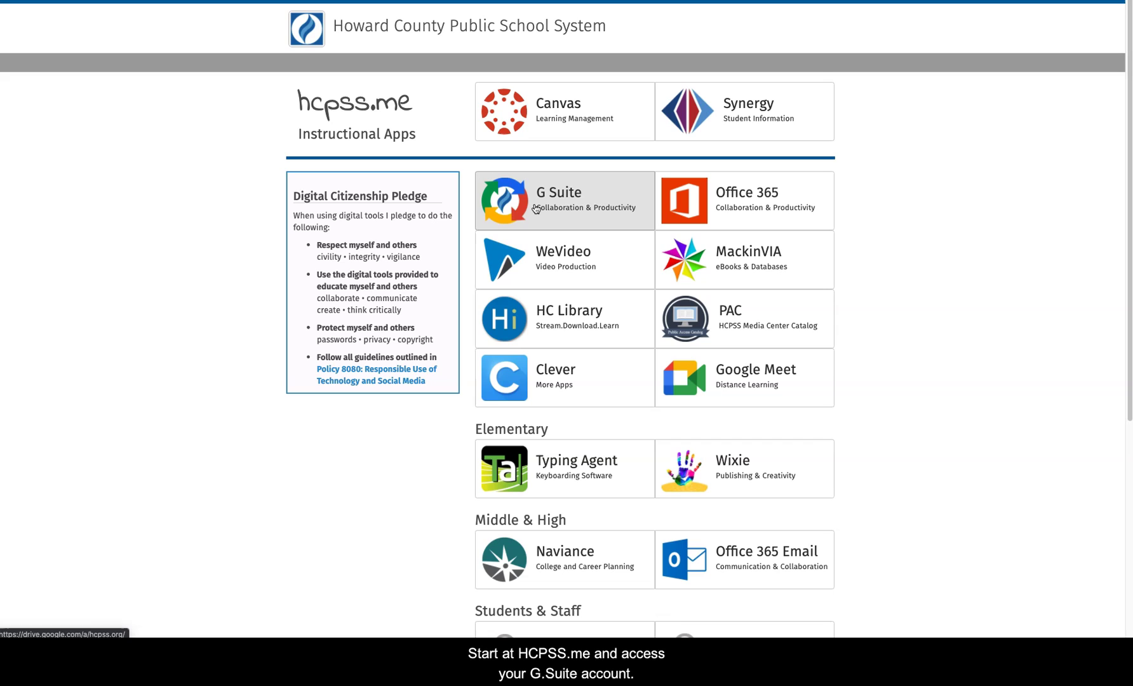
Step: Open the G Suite tile on HCPSS.me to reach Google Drive's My Drive
click(553, 206)
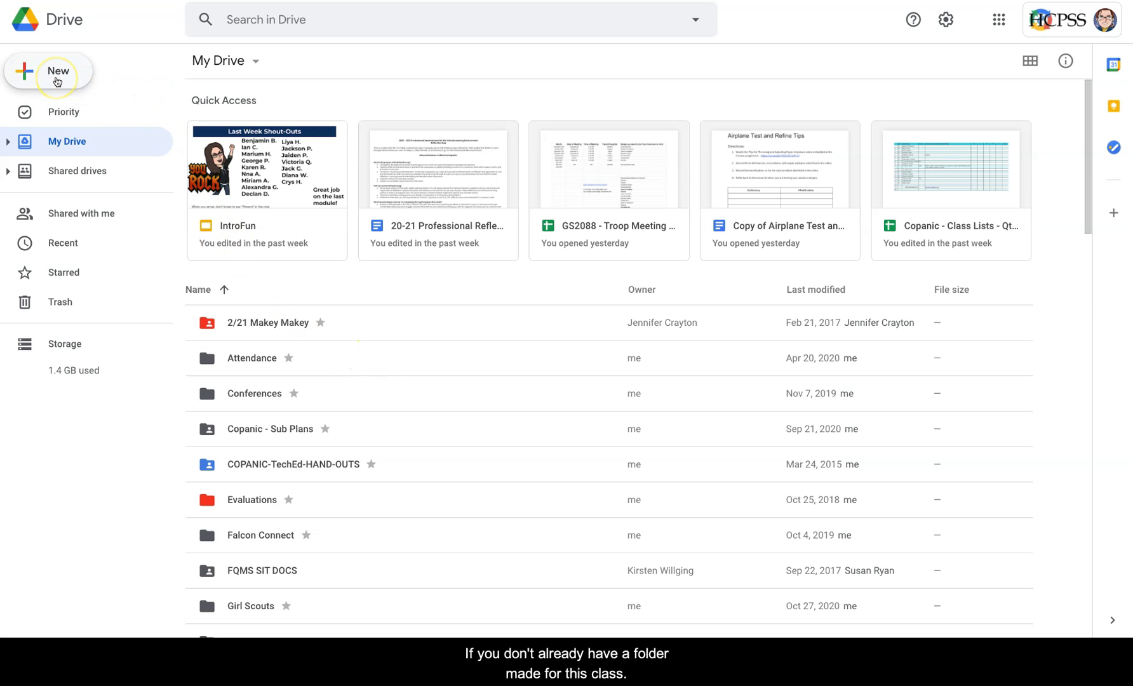
Step: Create a new My Drive folder called 2020-TechEd
click(57, 80)
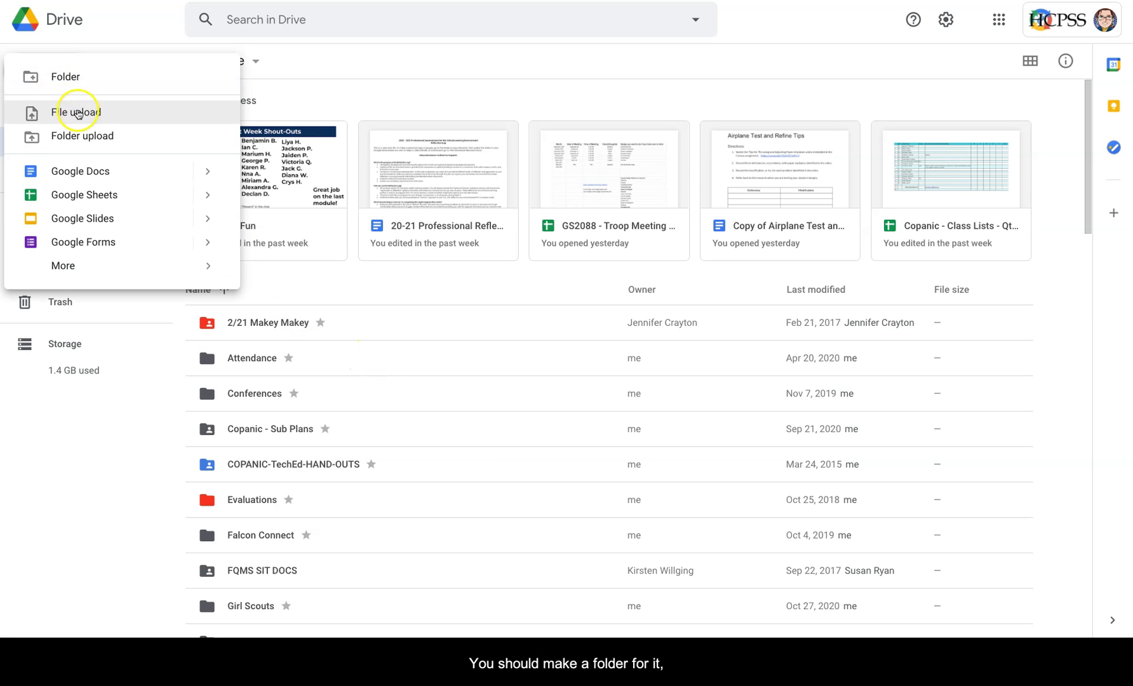
click(70, 81)
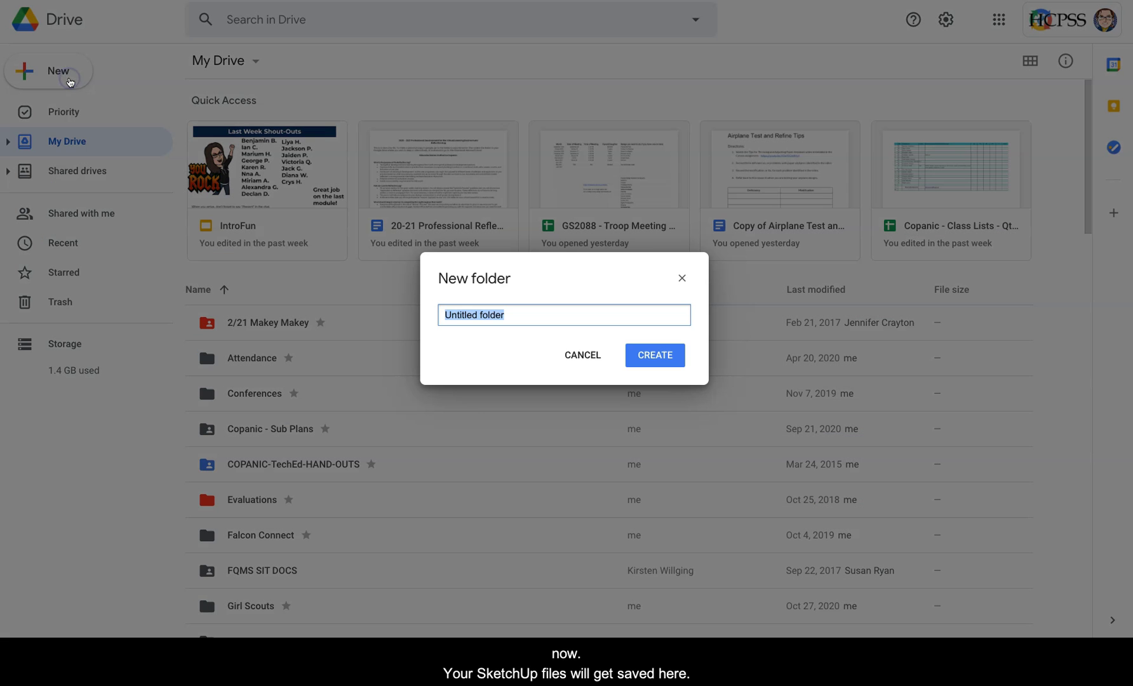
text(2020-TechEd)
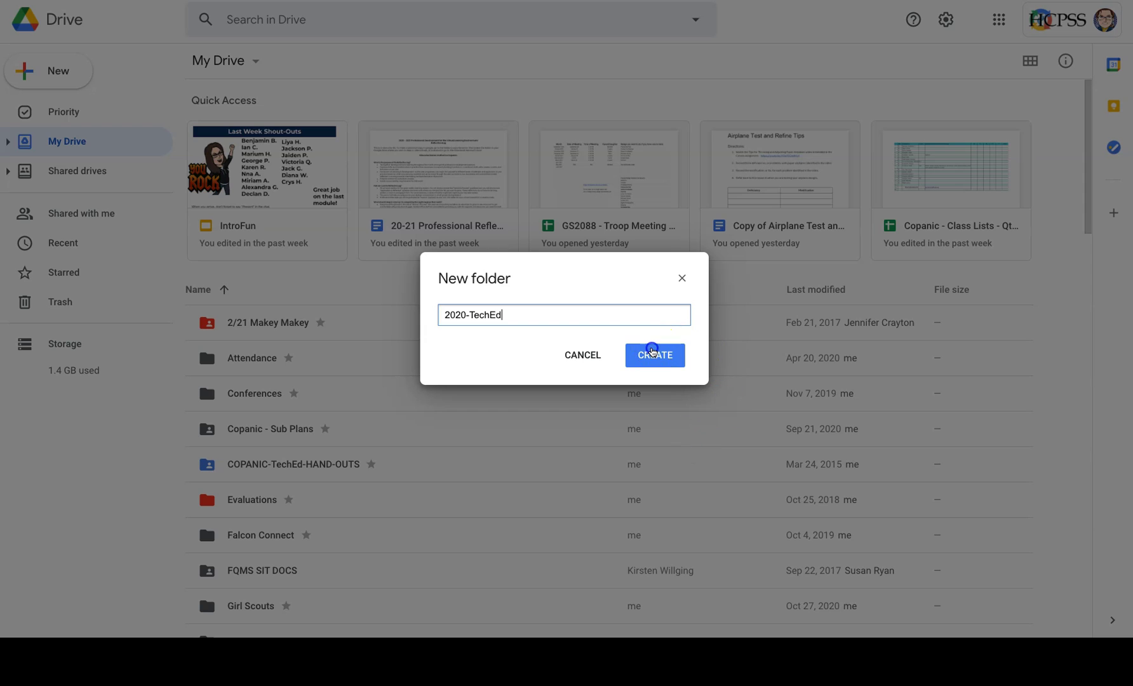
click(654, 355)
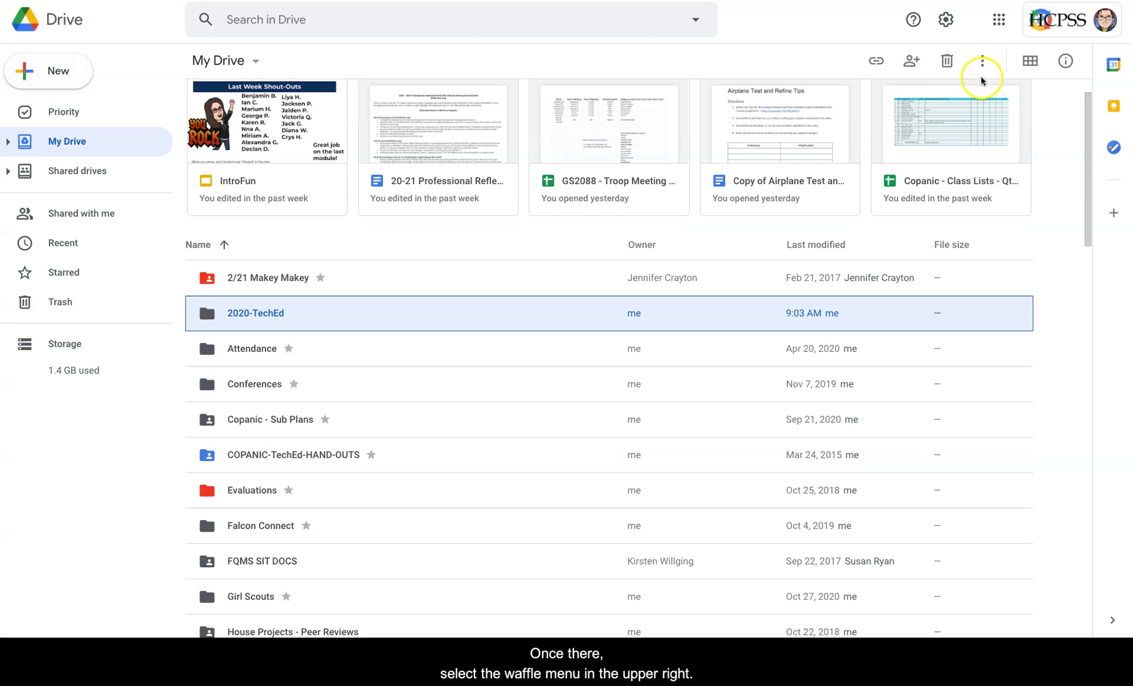
Step: Launch SketchUp for Schools from the Google apps grid
click(997, 25)
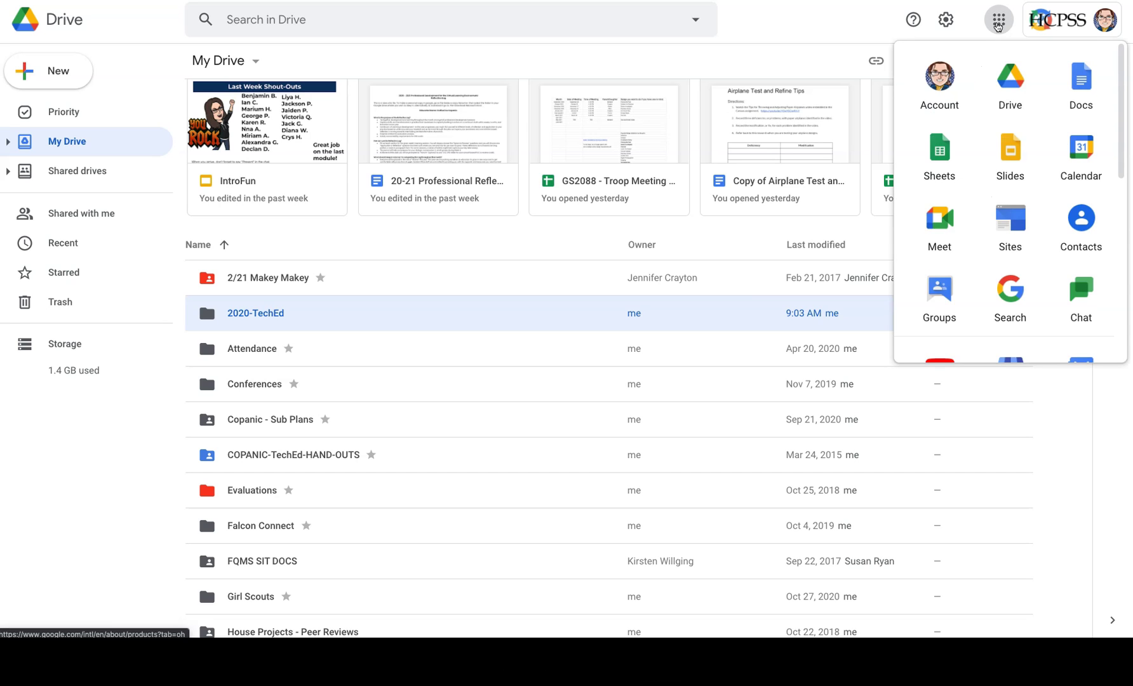
scroll(984, 182, down, 2)
scroll(984, 182, down, 1)
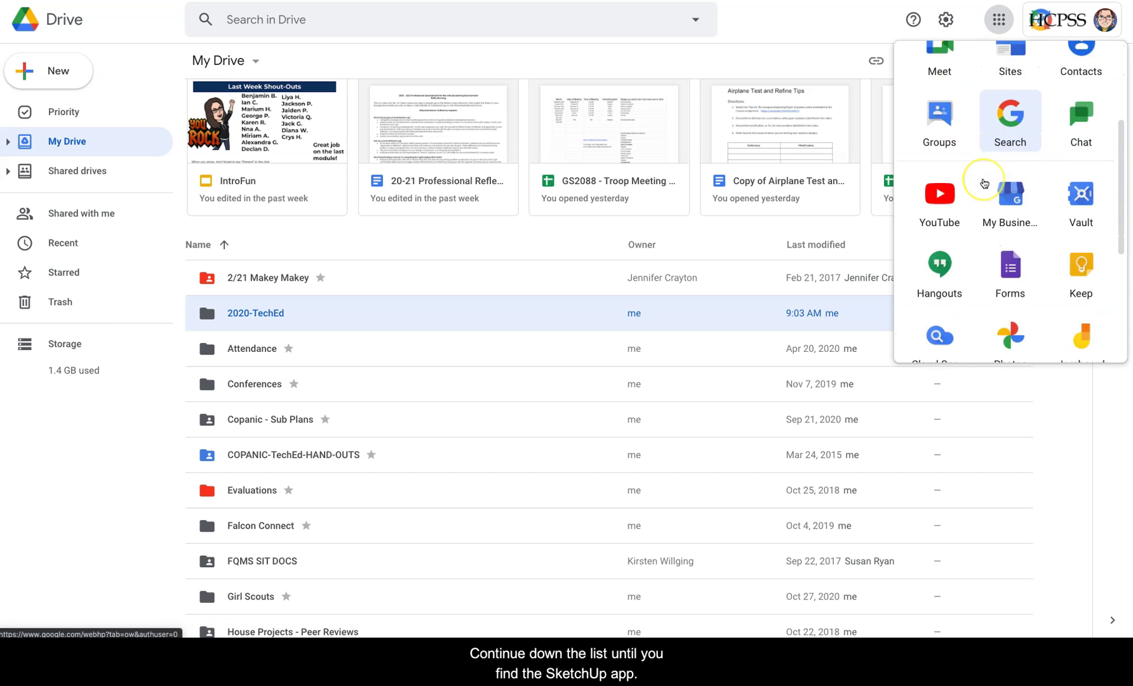
scroll(985, 183, down, 1)
scroll(985, 182, down, 2)
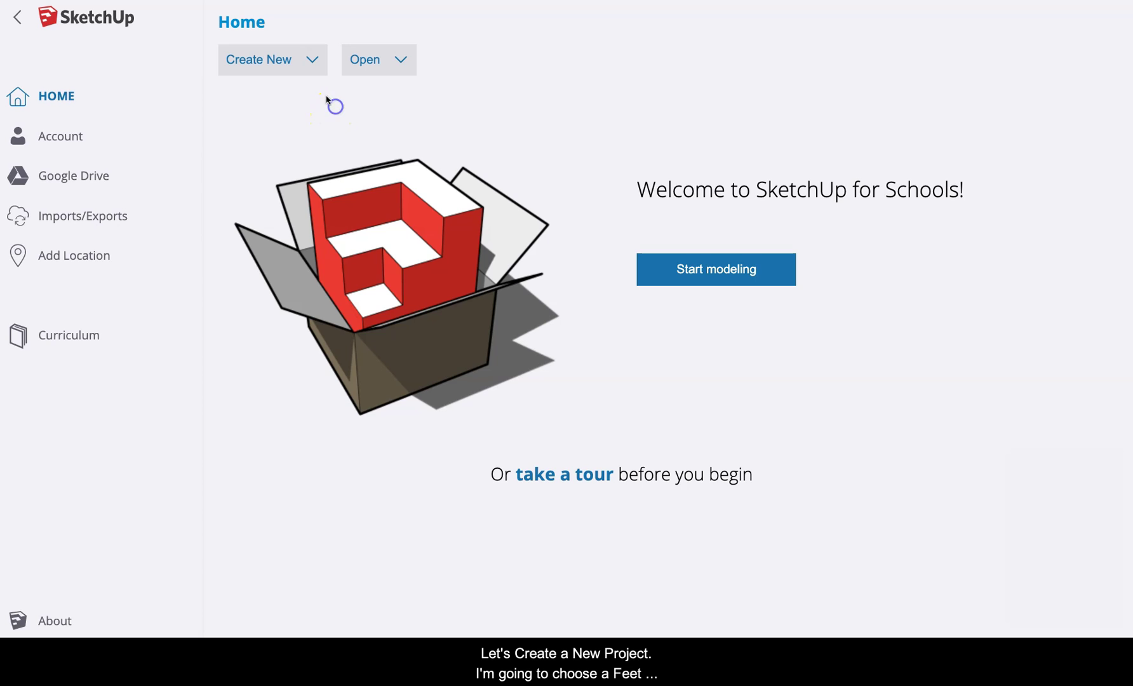
Step: Start a new model from Simple Template - Feet and Inches
click(310, 61)
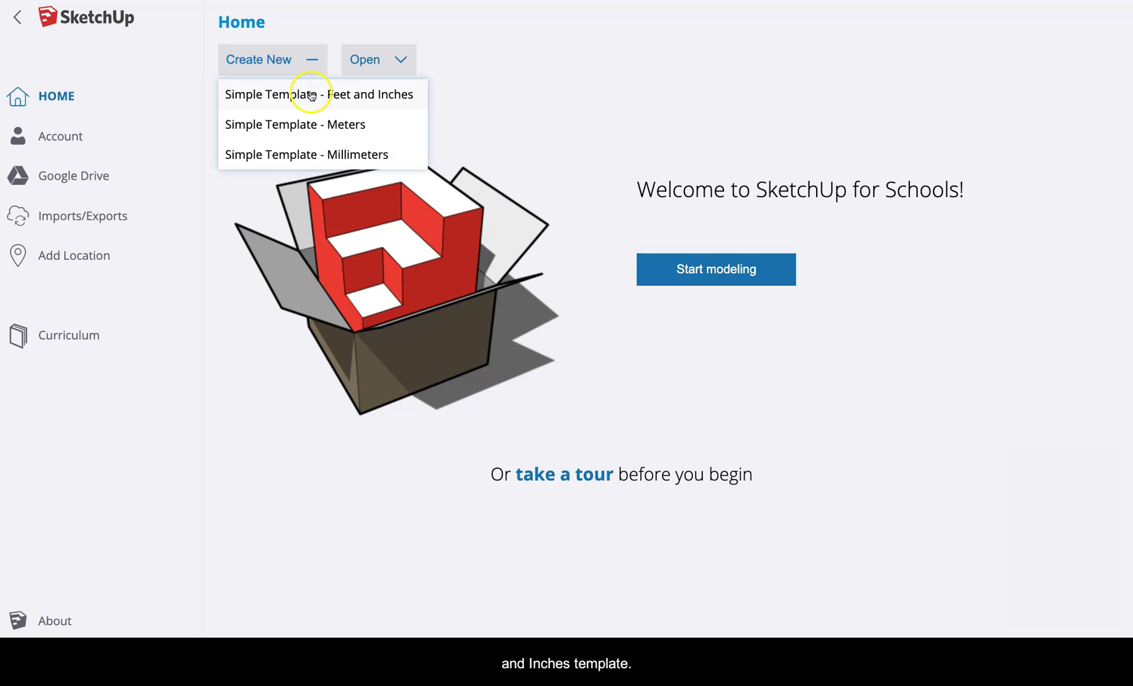
click(308, 104)
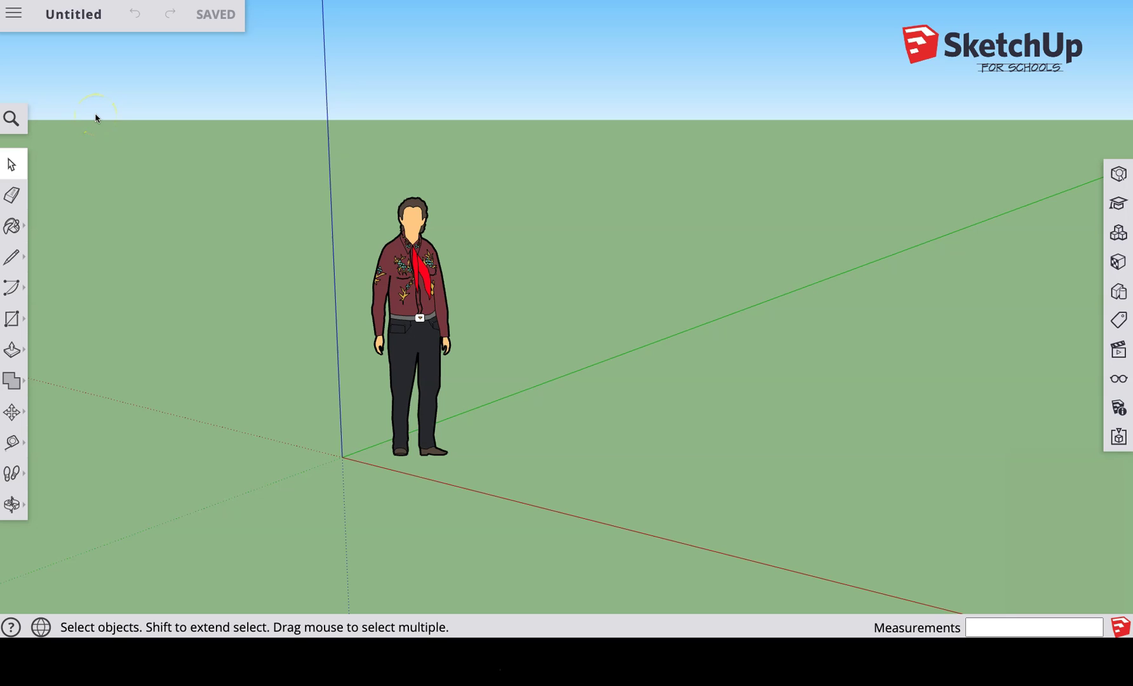
Step: Rename the Untitled model to 2020-CornMaze
click(81, 21)
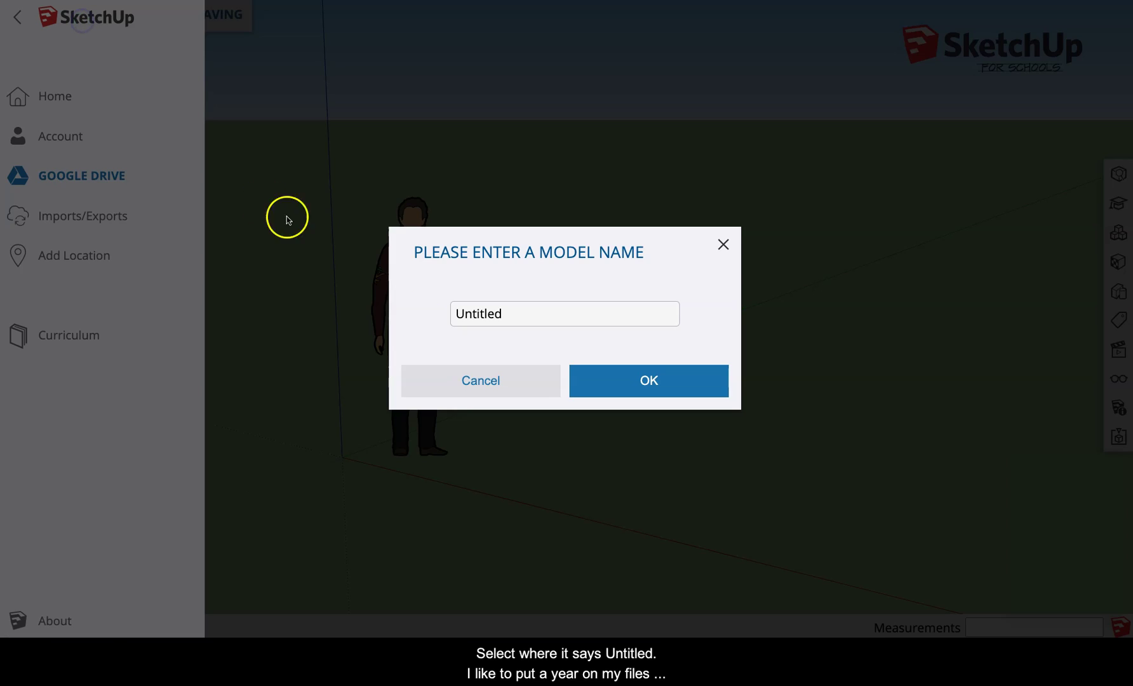
double_click(478, 307)
text(2020)
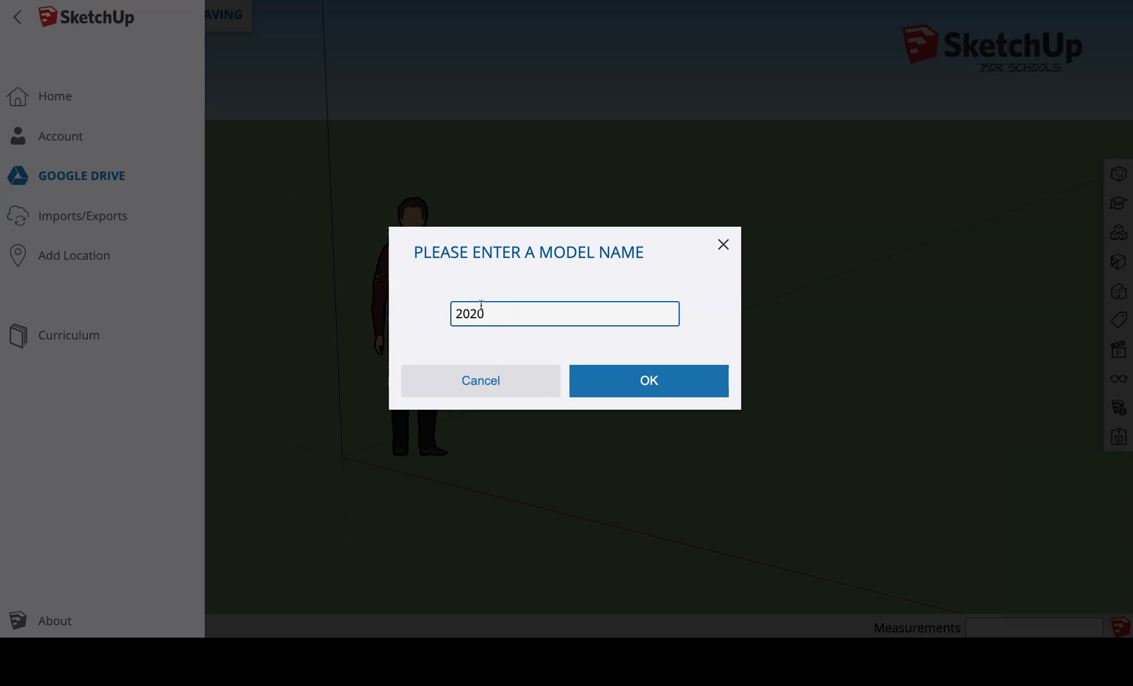
text(-CornMaze)
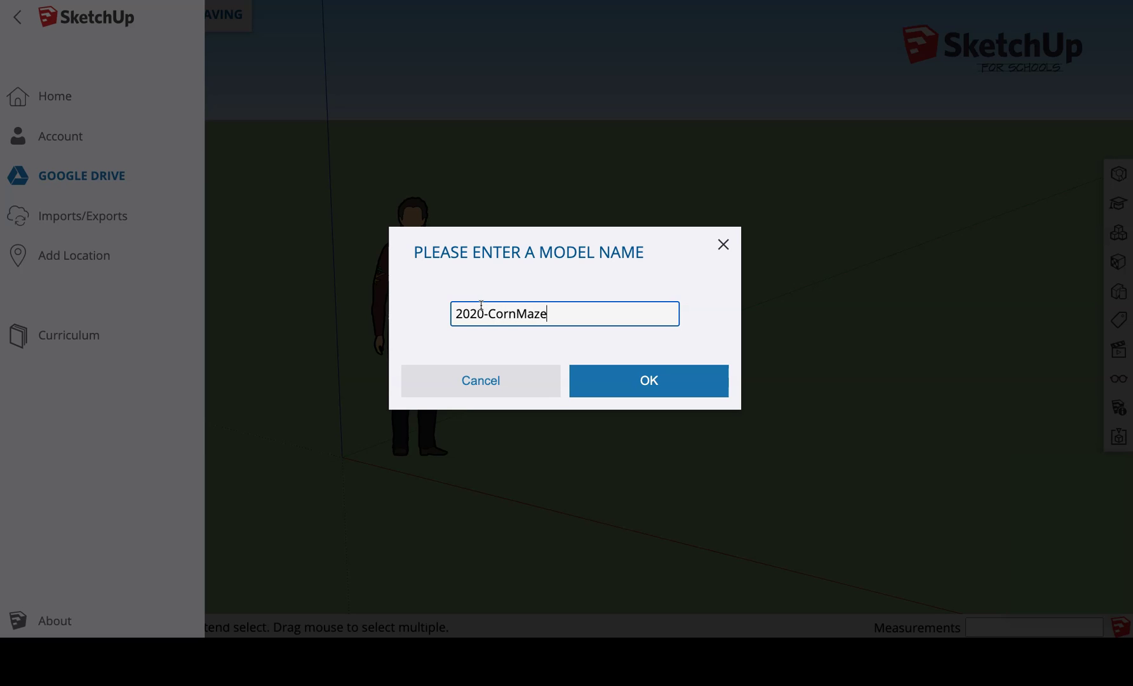
click(634, 379)
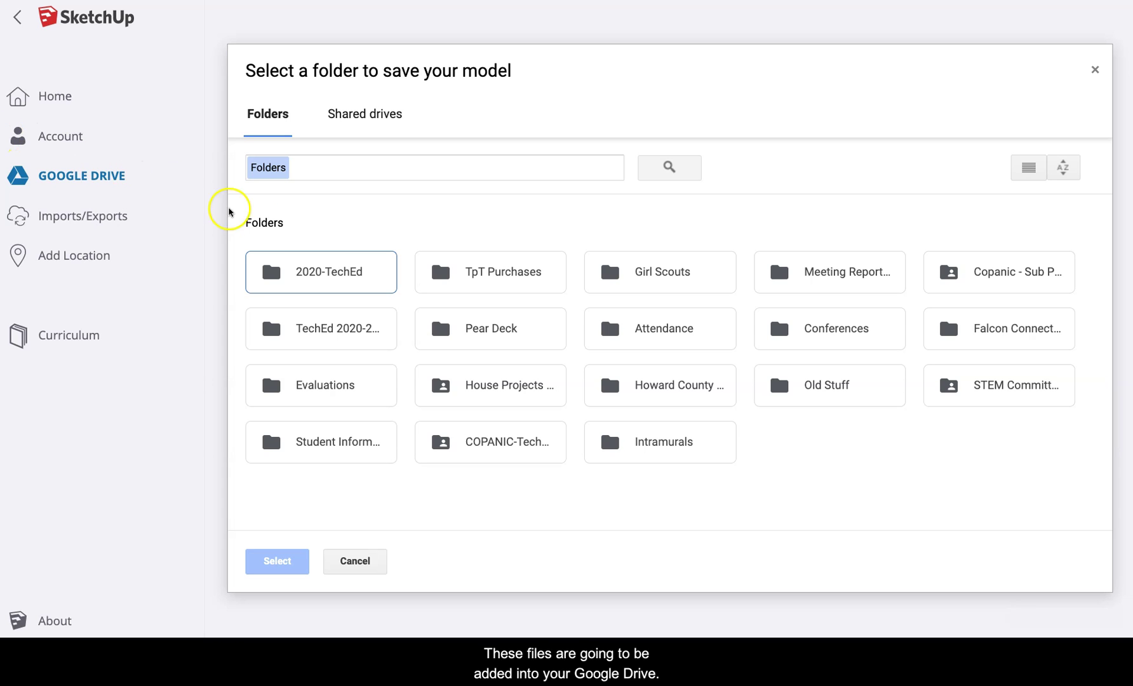
Step: Choose 2020-TechEd as the Drive folder and save 2020-CornMaze there
click(356, 271)
click(331, 271)
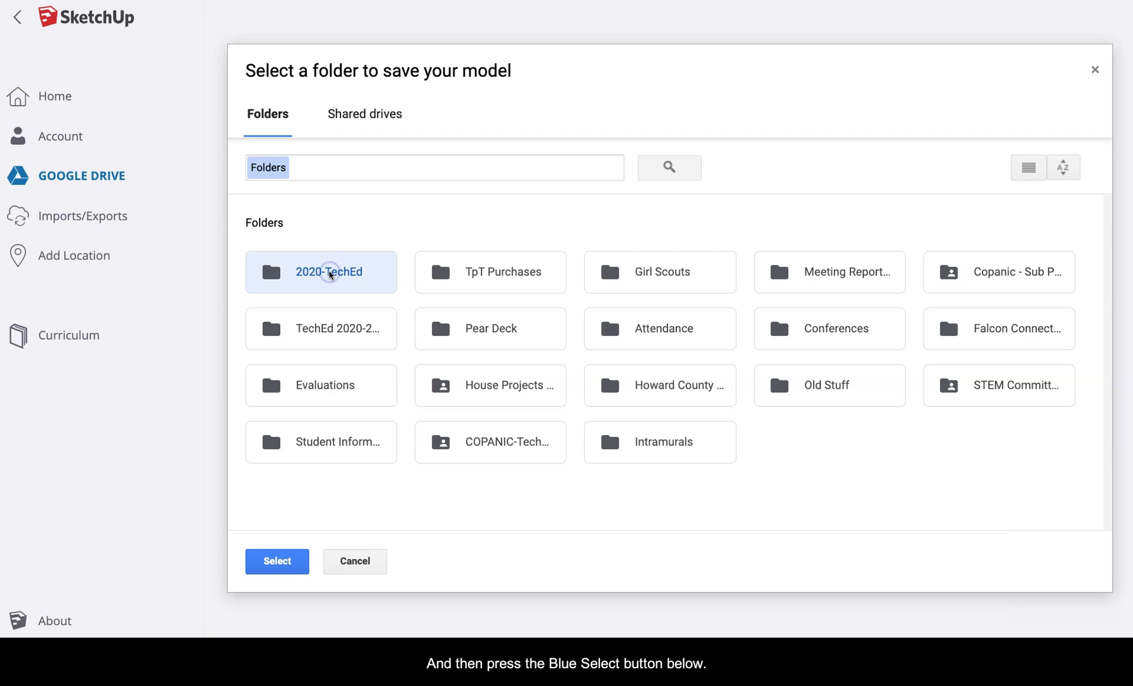
click(283, 565)
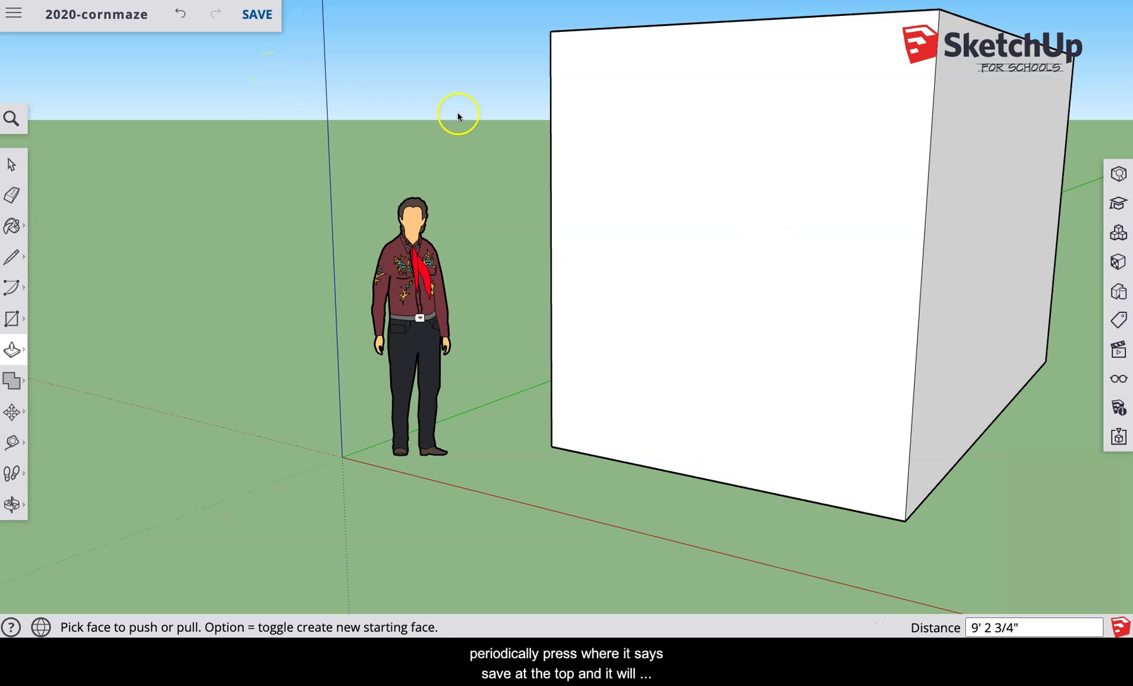
Step: Save the 2020-cornmaze model and its box to Google Drive
click(267, 20)
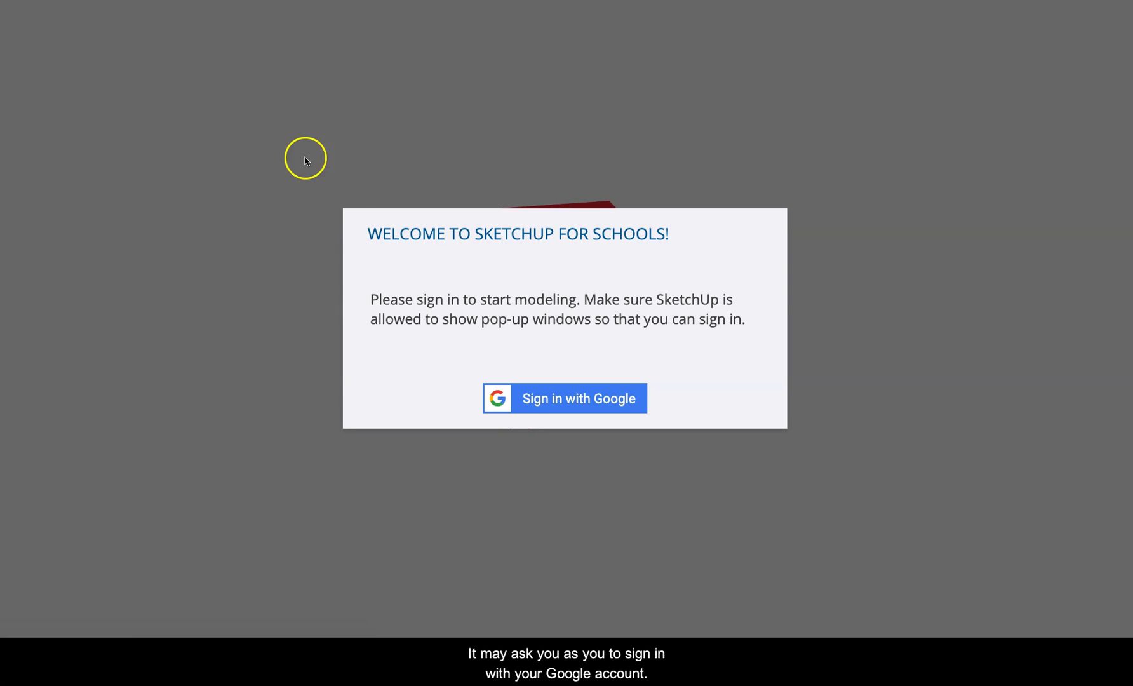
Step: Sign in with Google to reopen 2020-cornmaze with its box
click(600, 401)
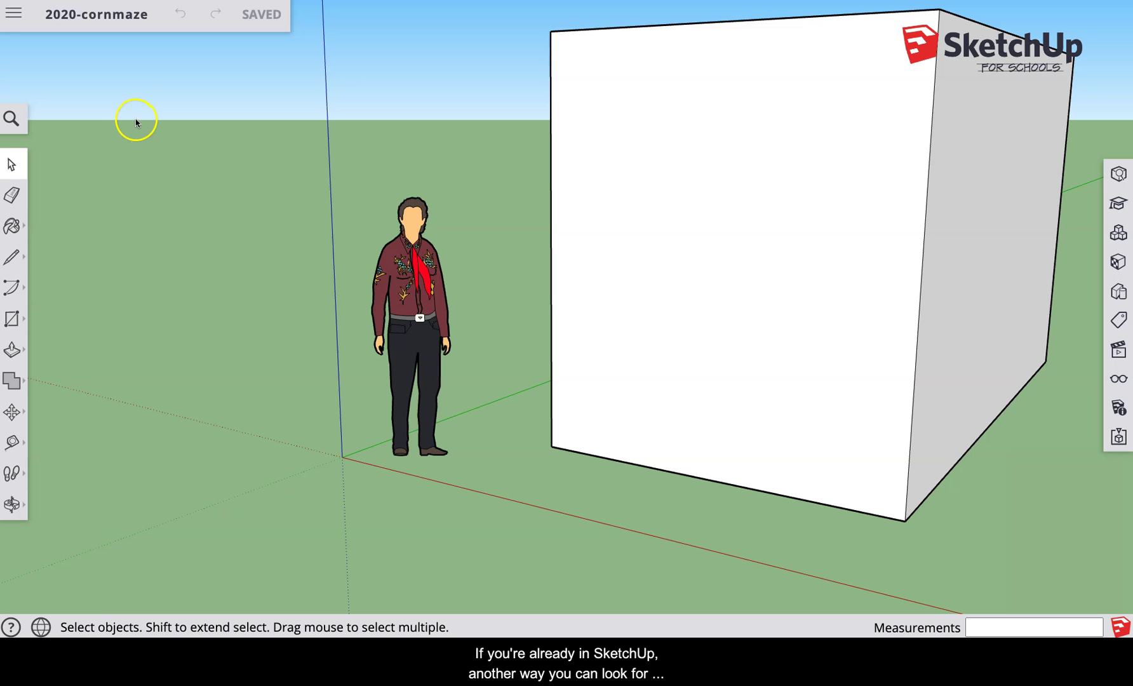
Step: Show the main file menu listing Home, New, Open and Save as
click(16, 13)
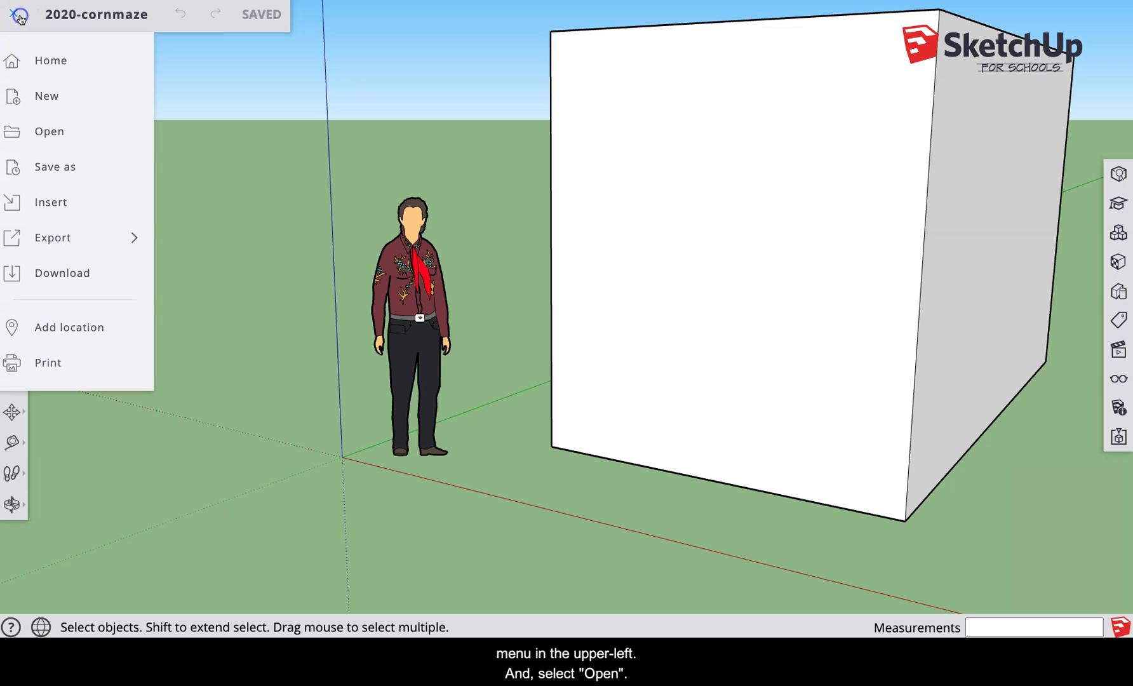